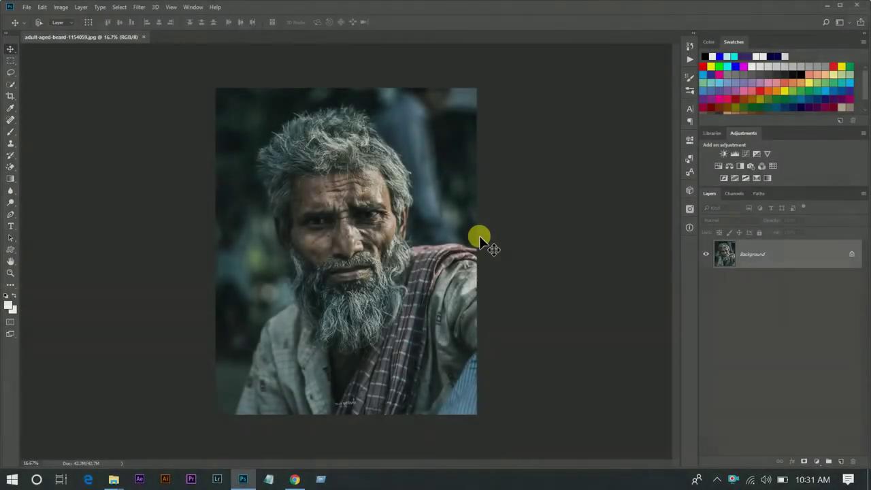
Step: Enlarge the bearded man portrait in the view and expand the Actions panel
key(ctrl+plus)
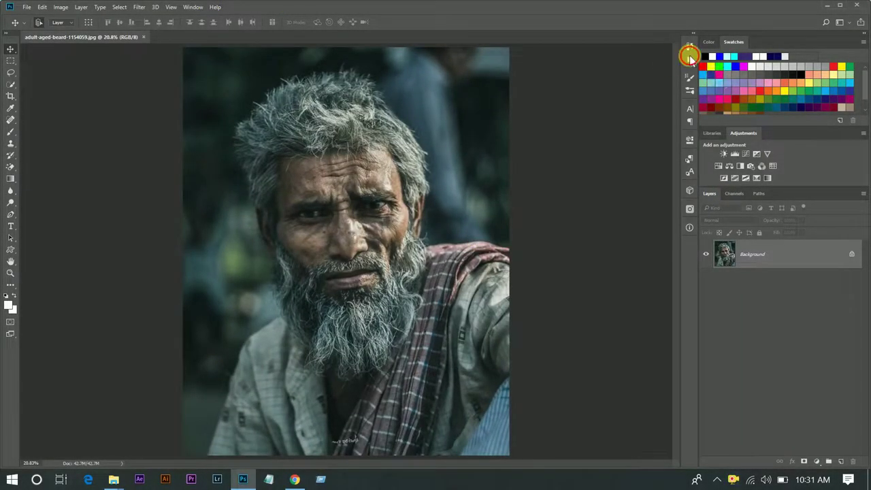
click(689, 56)
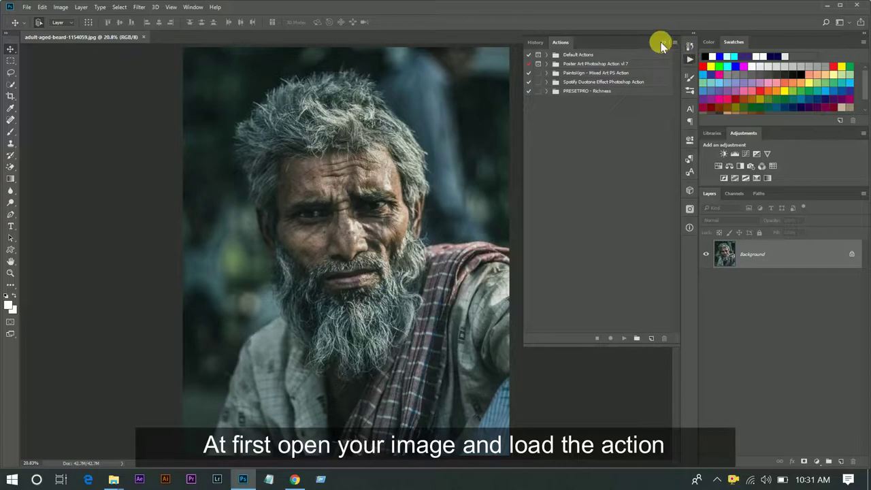
Step: Load the Supremetones Painting.atn action set from the Desktop's Oil folder into Actions
right_click(665, 47)
click(663, 43)
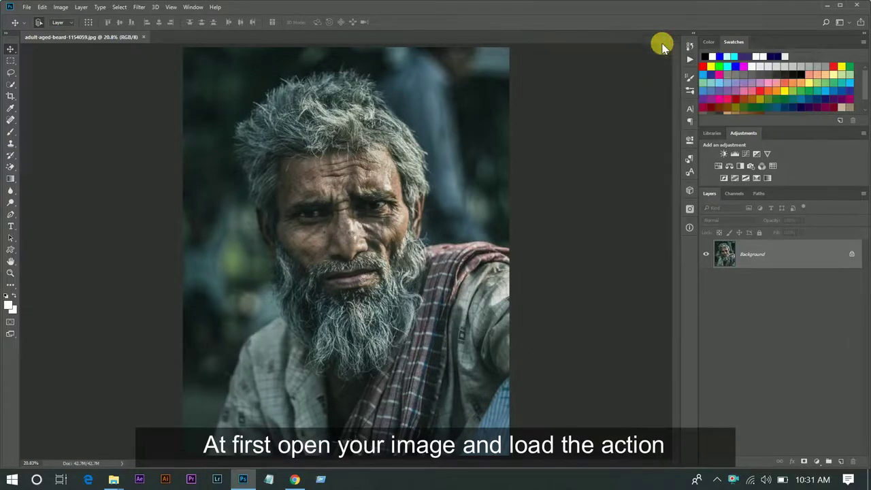
click(687, 58)
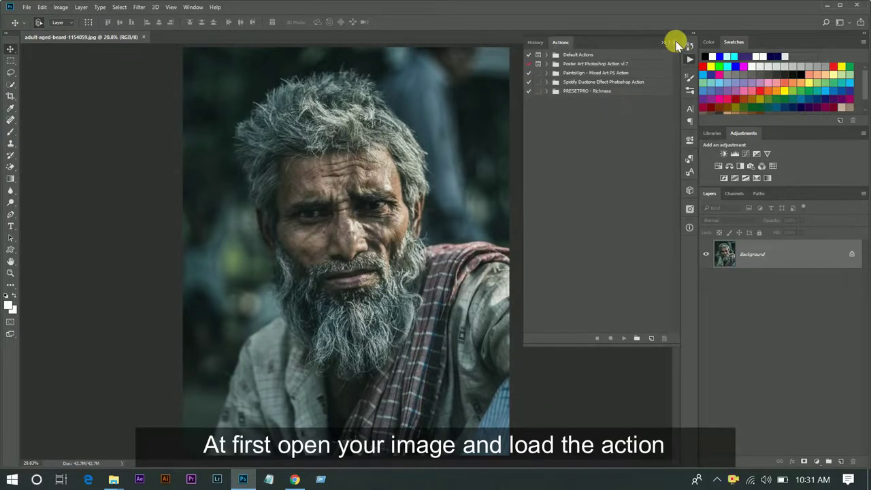
click(676, 42)
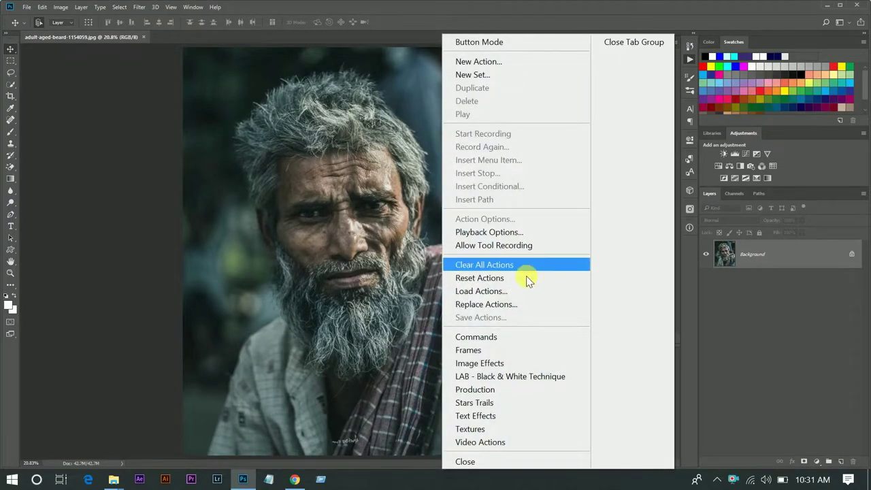
click(481, 291)
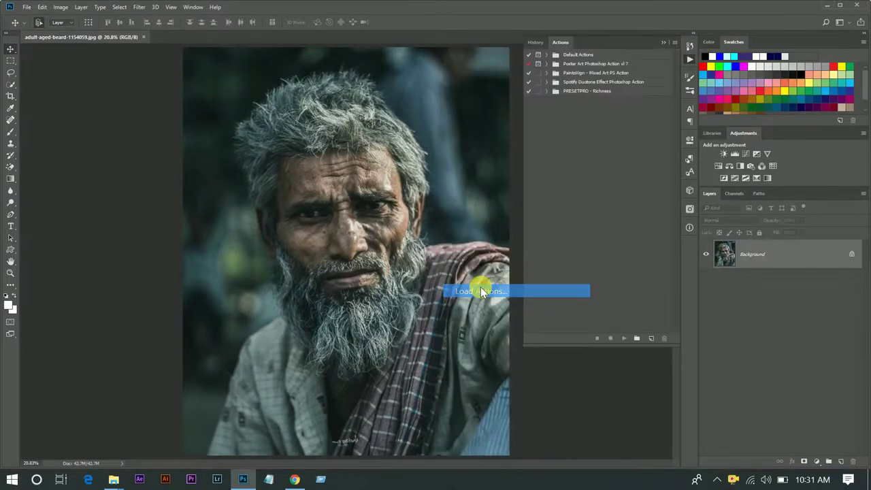
click(164, 102)
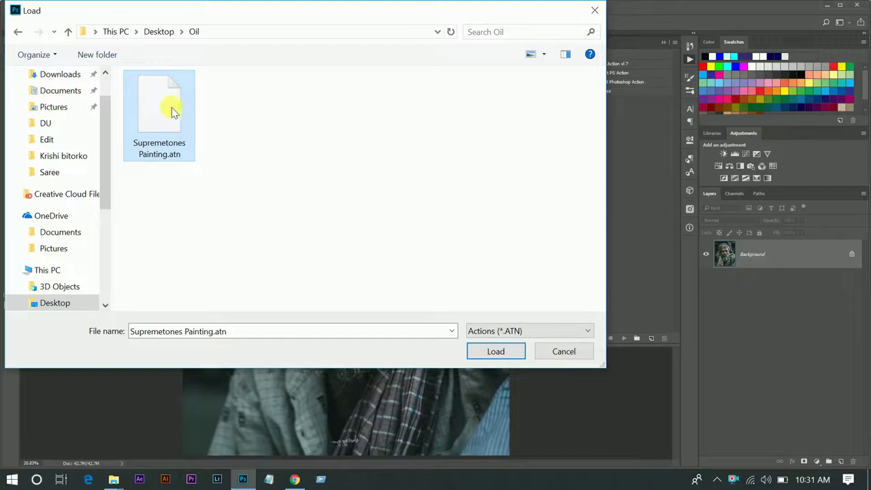
click(507, 352)
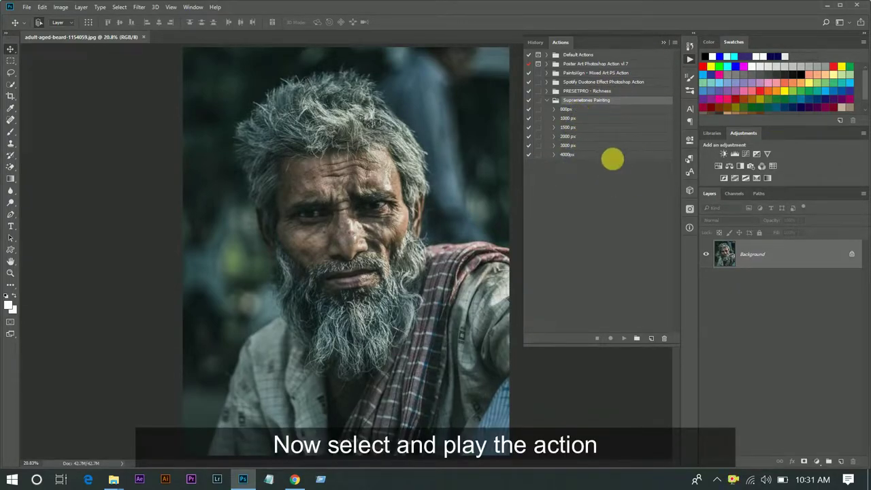
Step: Play the 4000px action from the Supremetones Painting set on the portrait
click(612, 156)
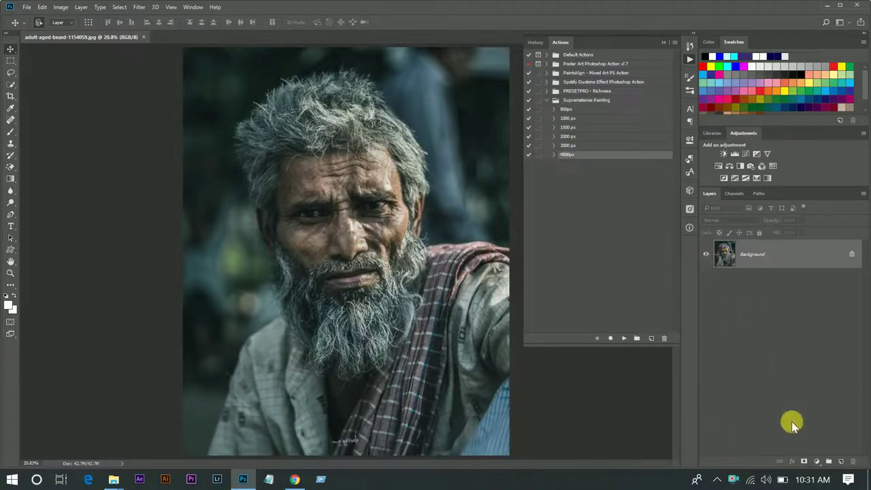
click(625, 338)
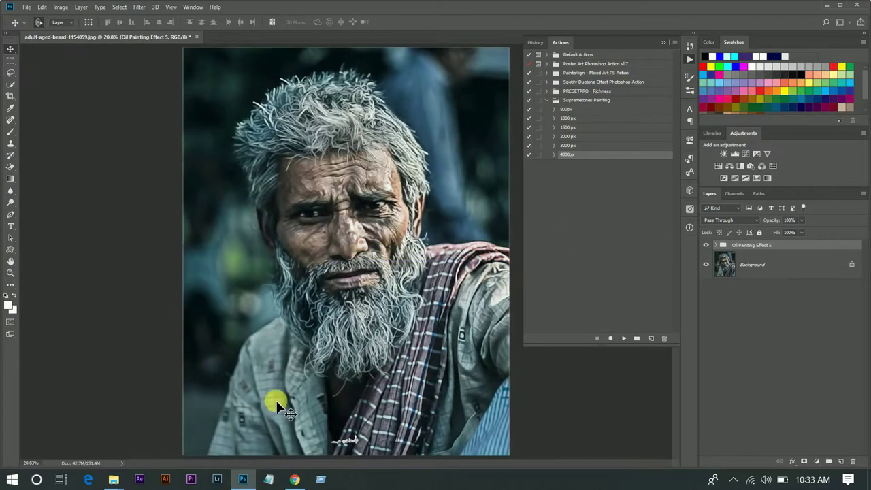
Step: Expand the Oil Painting Effect 5 group and compare the Effect layer, keeping it at 100% opacity
click(666, 46)
click(723, 245)
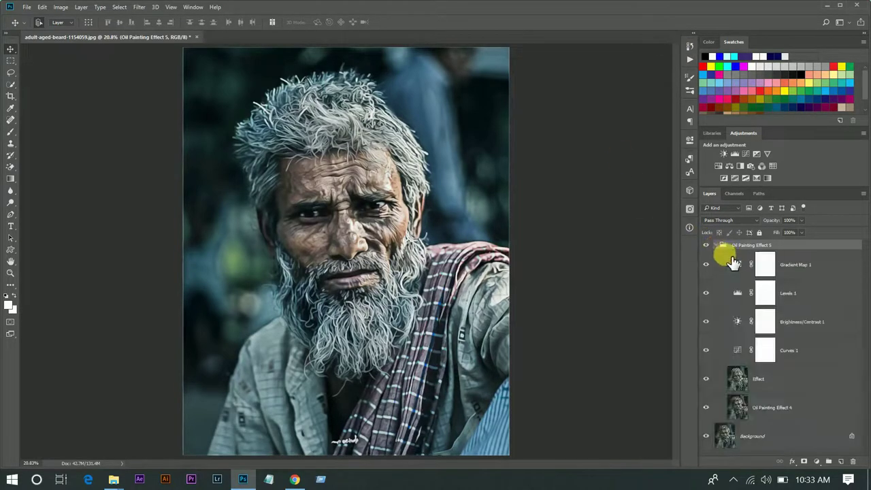
click(737, 379)
click(708, 380)
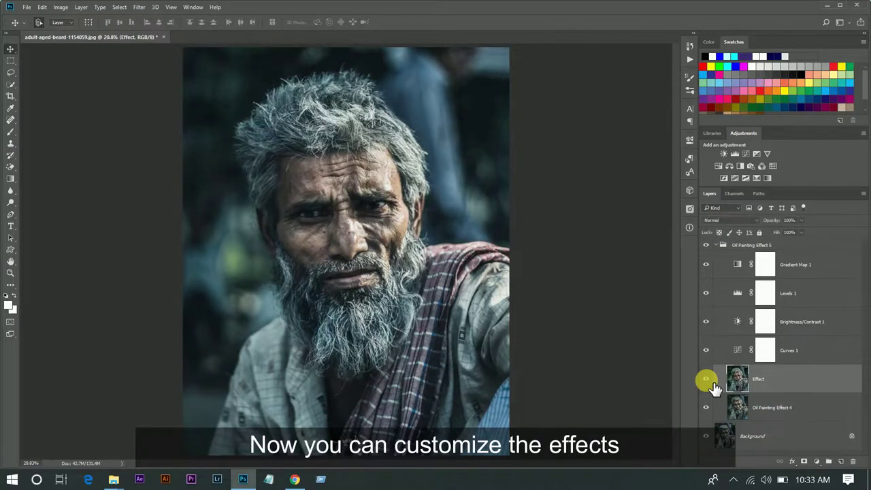
click(707, 379)
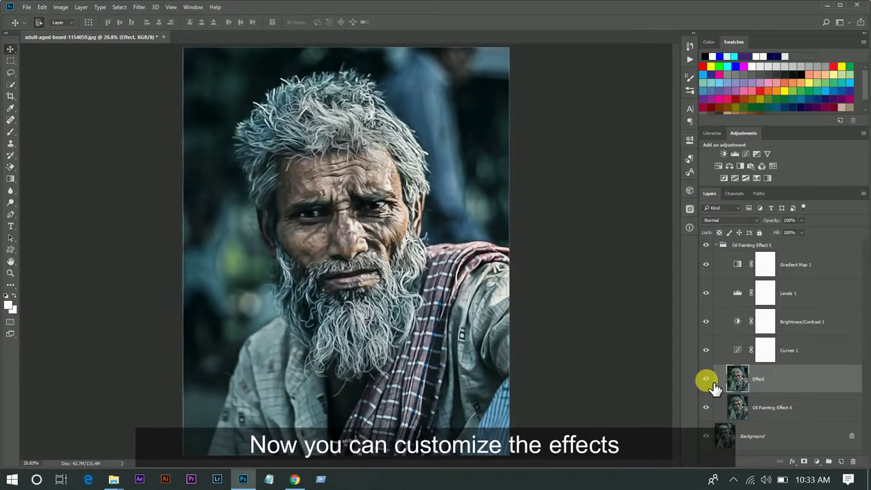
click(801, 221)
drag(787, 234, 775, 239)
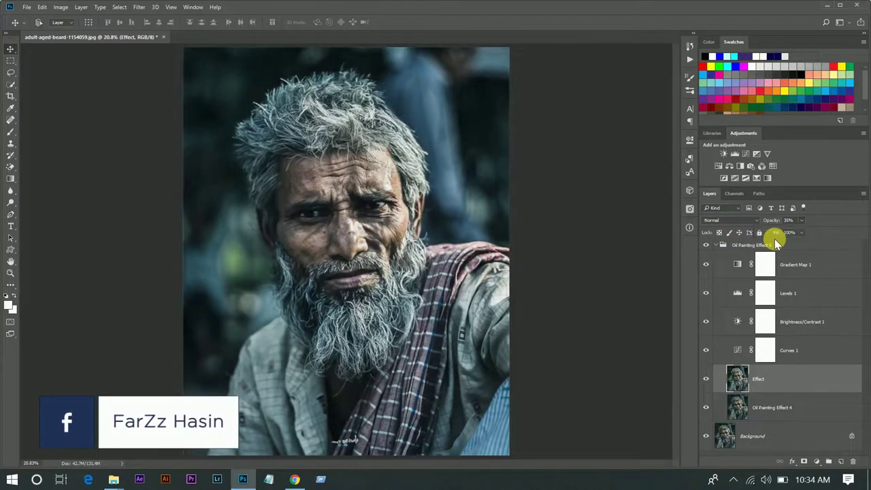
key(ctrl+plus)
key(ctrl+plus)
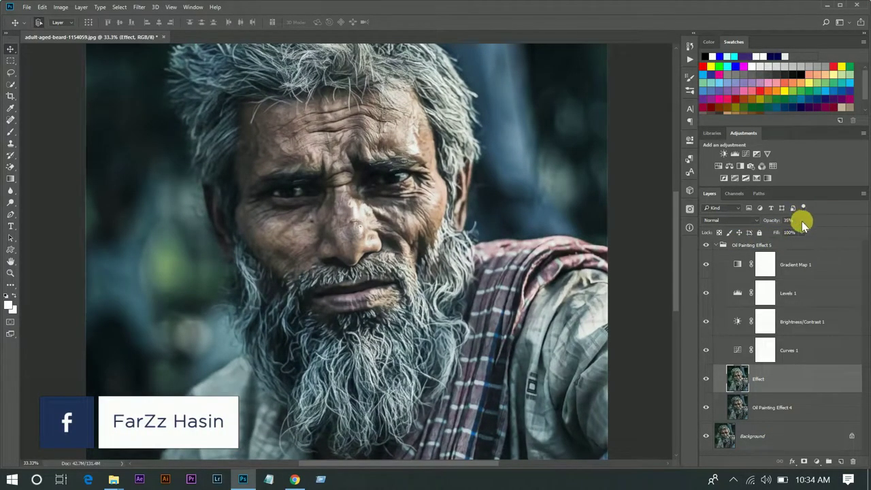
mouse_move(797, 232)
mouse_down()
mouse_move(832, 232)
mouse_move(819, 234)
mouse_up()
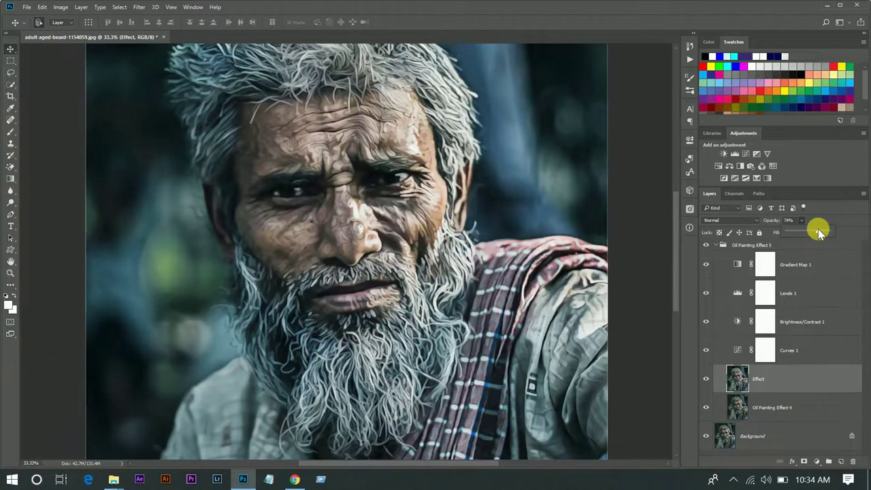
Step: Turn on Levels 1 at 67% opacity and enable Gradient Map 1
click(817, 347)
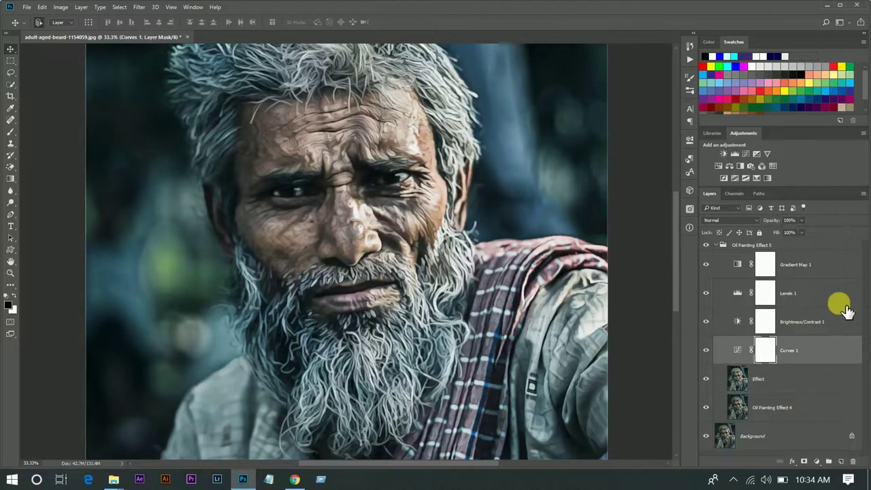
click(707, 294)
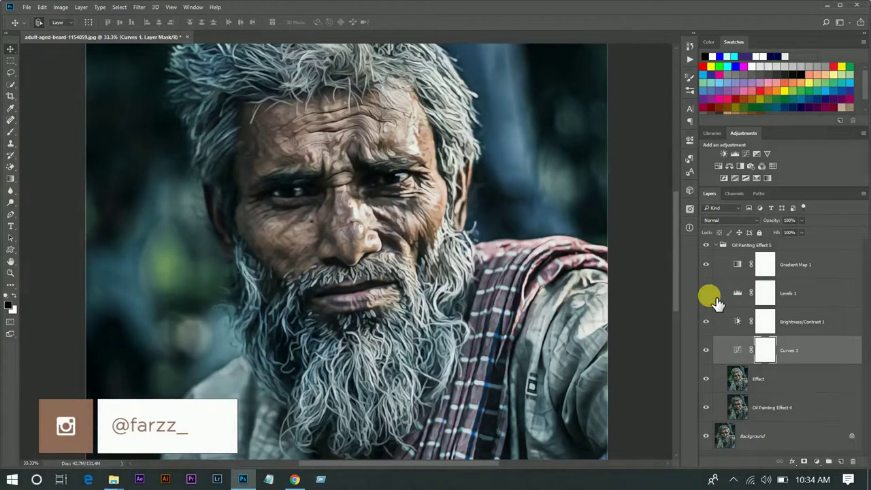
click(749, 293)
click(804, 222)
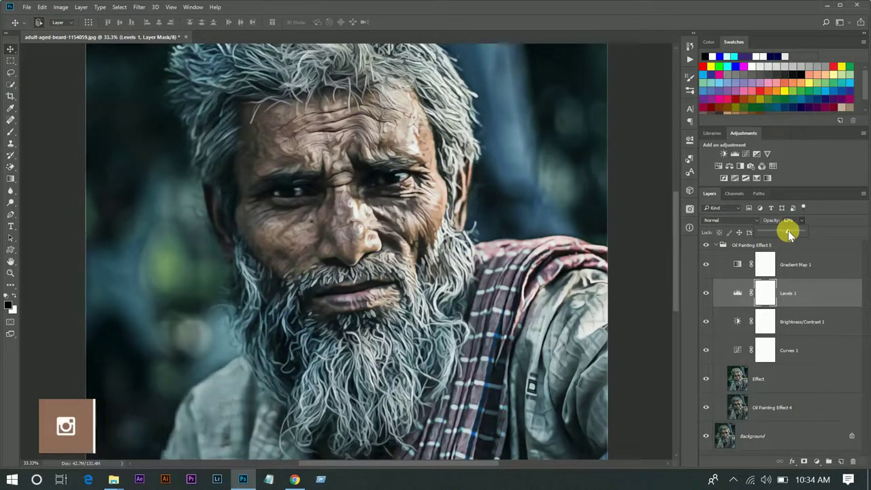
click(811, 300)
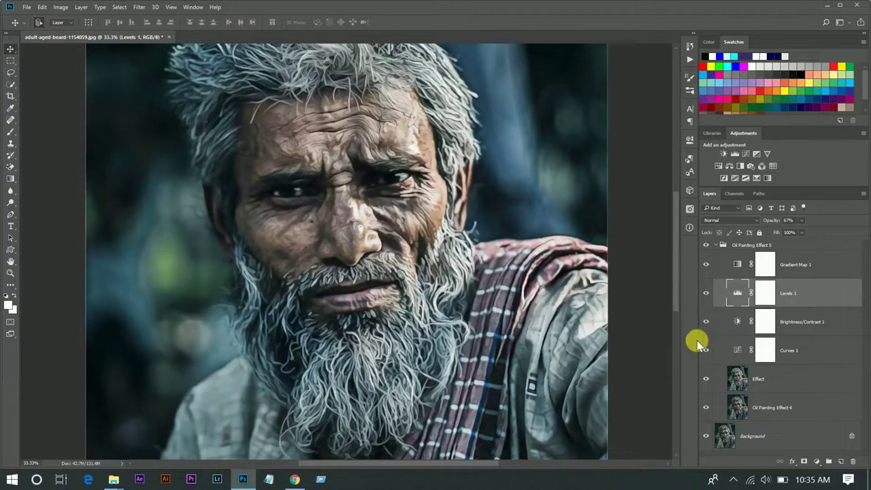
click(708, 263)
Step: Add a Hue/Saturation adjustment layer above Gradient Map 1 with Saturation at +44
key(ctrl+0)
click(810, 266)
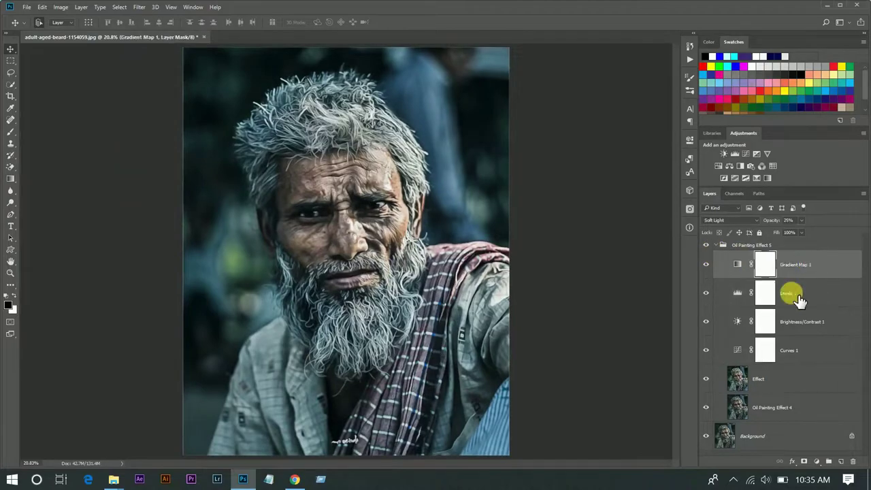
click(817, 463)
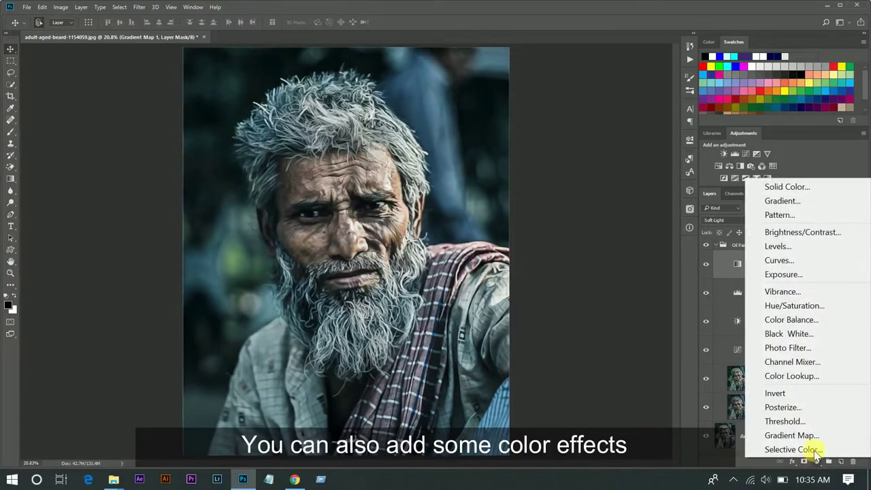
click(797, 302)
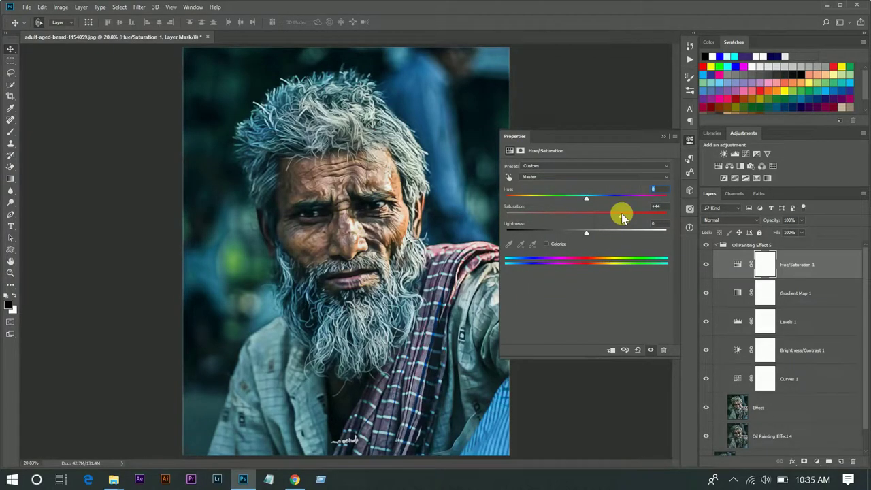
click(664, 136)
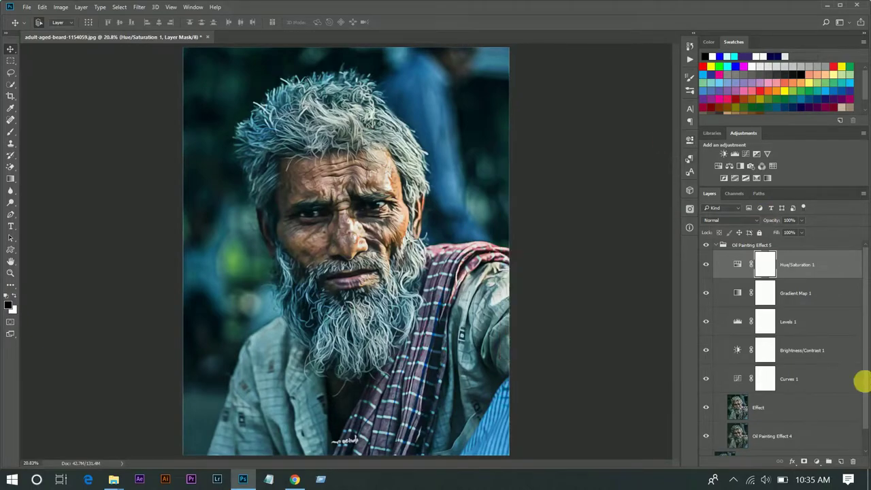
click(803, 263)
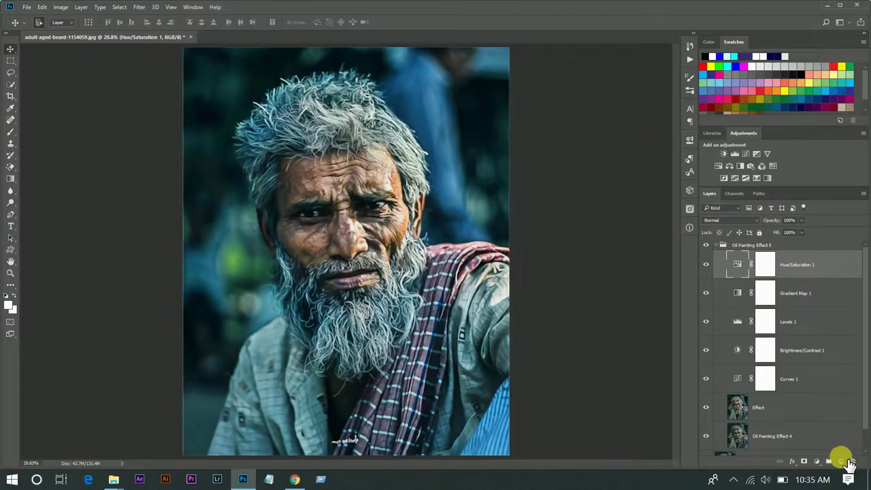
Step: Add Layer 1, sample green from the image, and set up a large soft brush
click(847, 461)
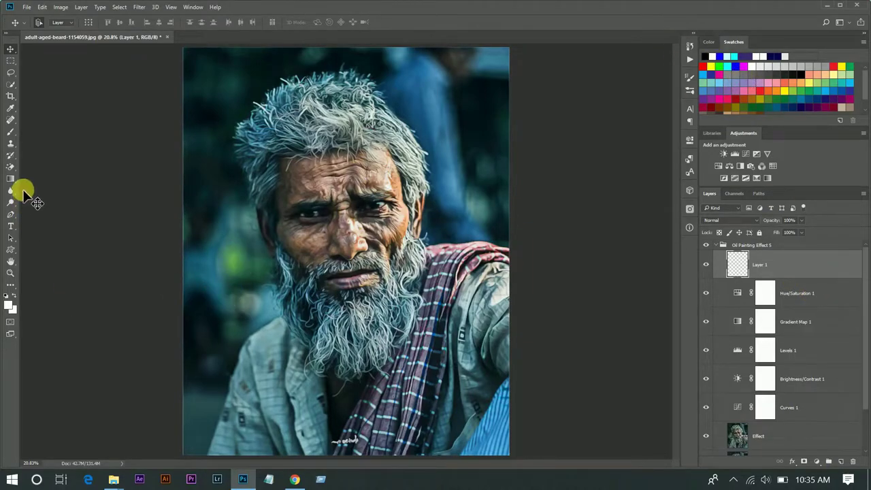
click(10, 107)
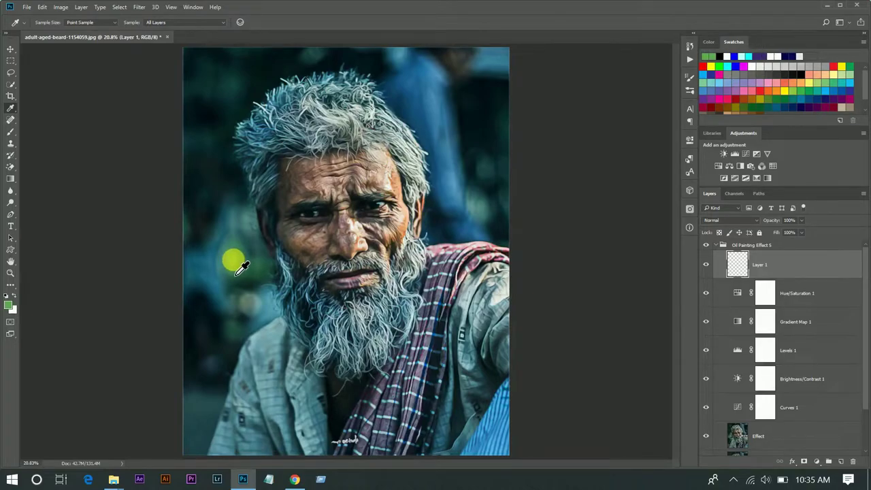
click(10, 131)
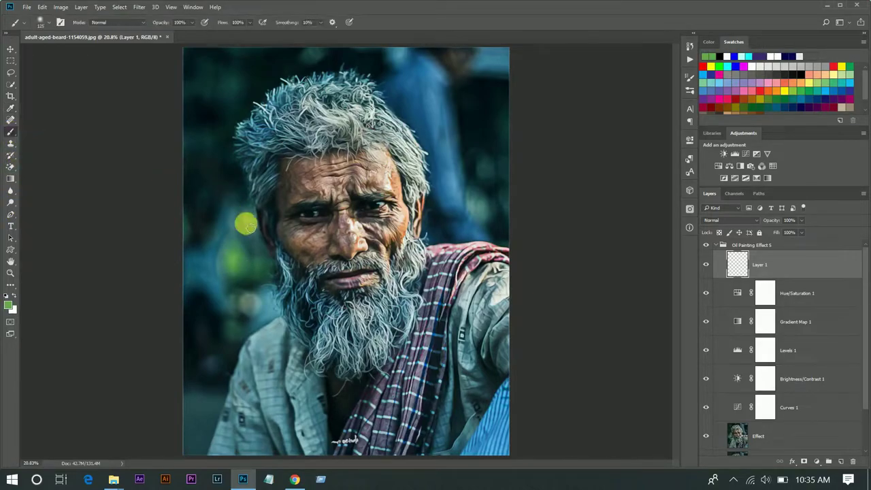
key(bracketright)
key(bracketright)
key(bracketright)
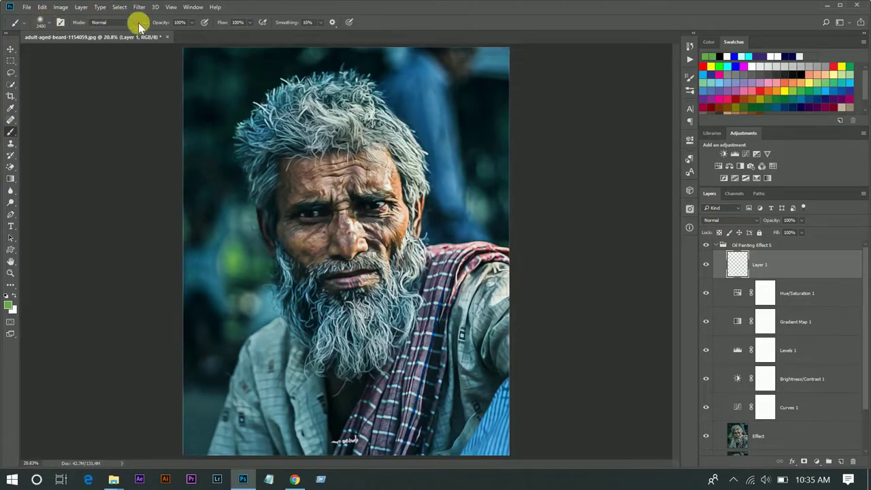
click(45, 23)
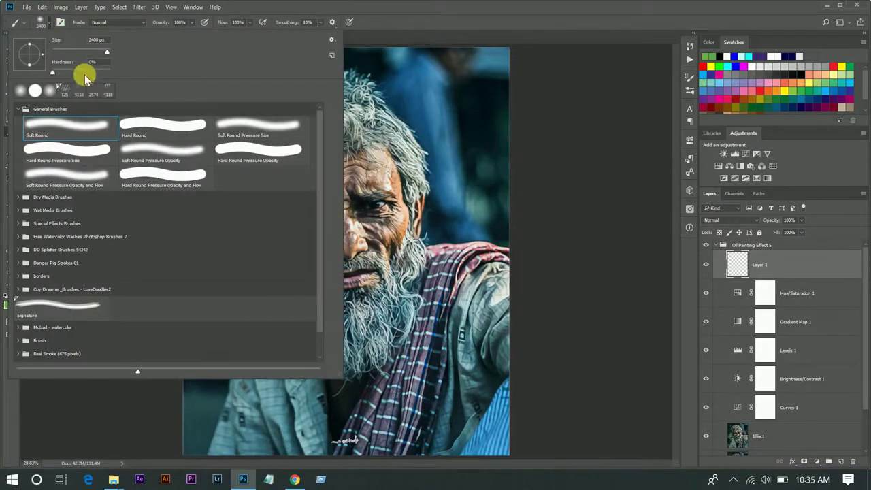
key(Return)
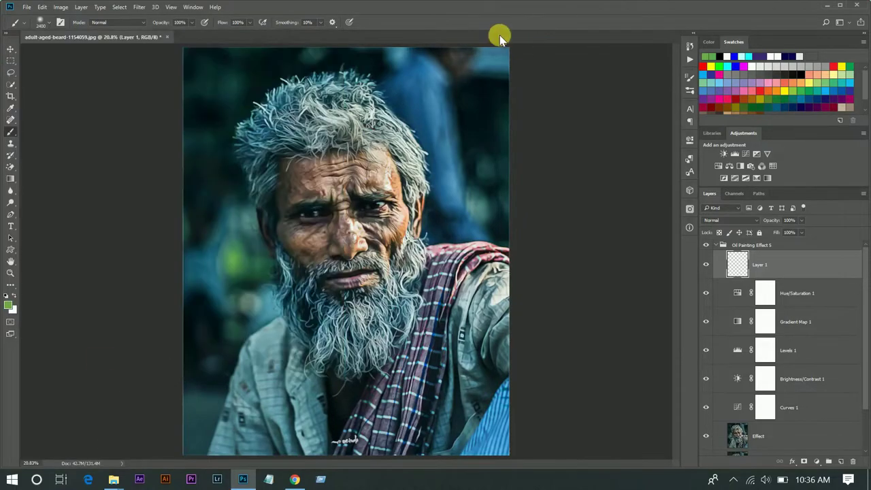
key(bracketleft)
key(bracketleft)
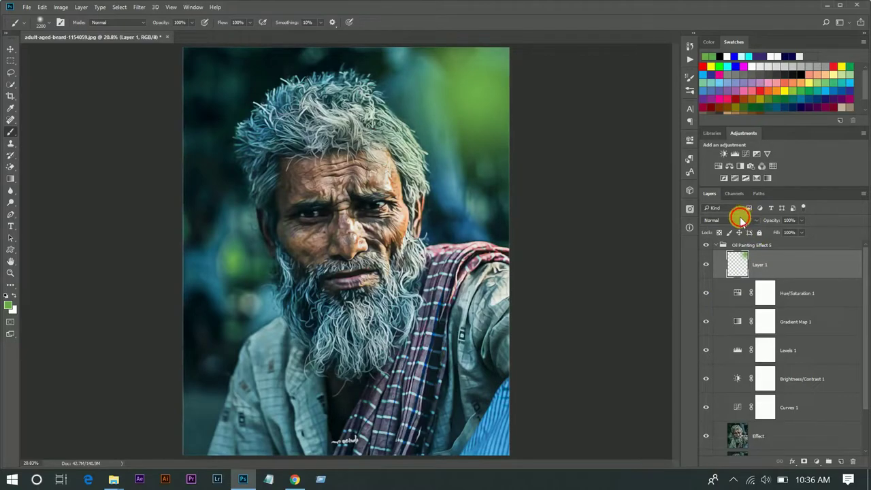
Step: Set Layer 1 to Screen, brush green over the background at 30% opacity, and choose red
click(740, 217)
click(712, 285)
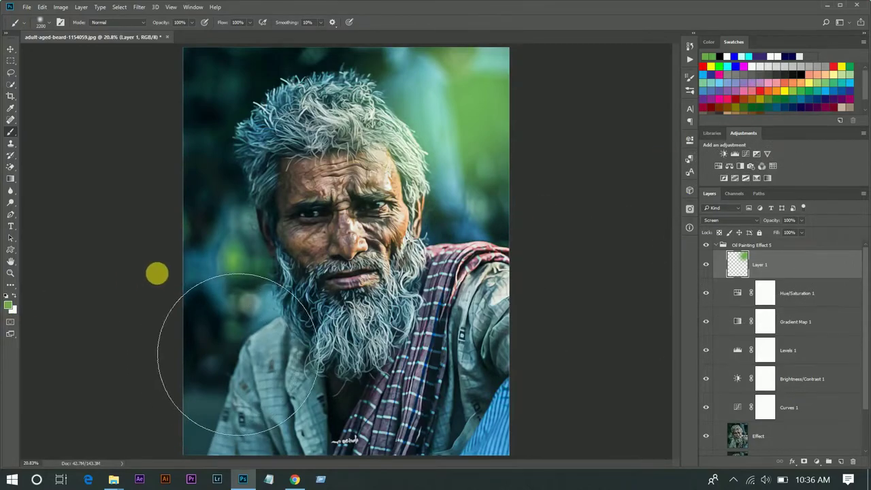
click(189, 65)
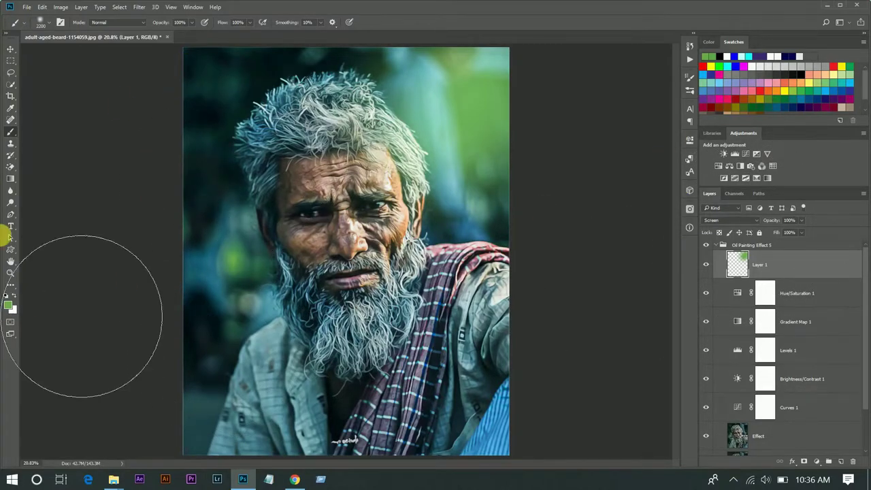
key(ctrl+z)
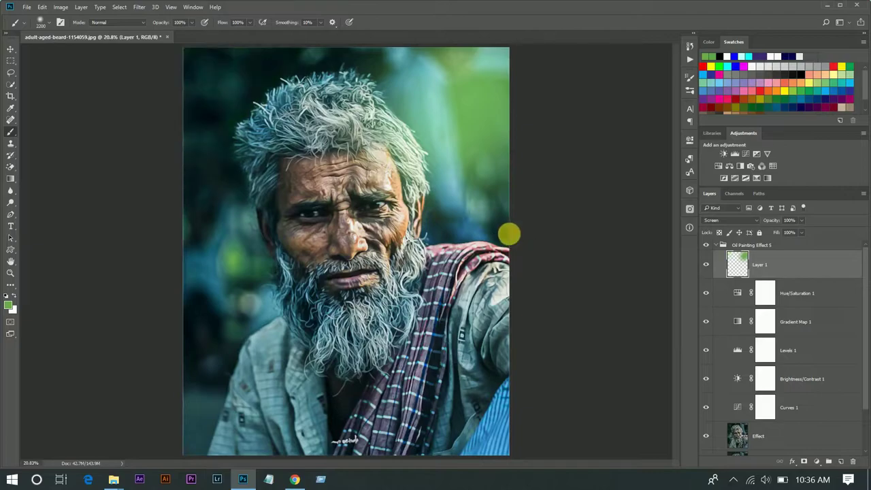
click(191, 23)
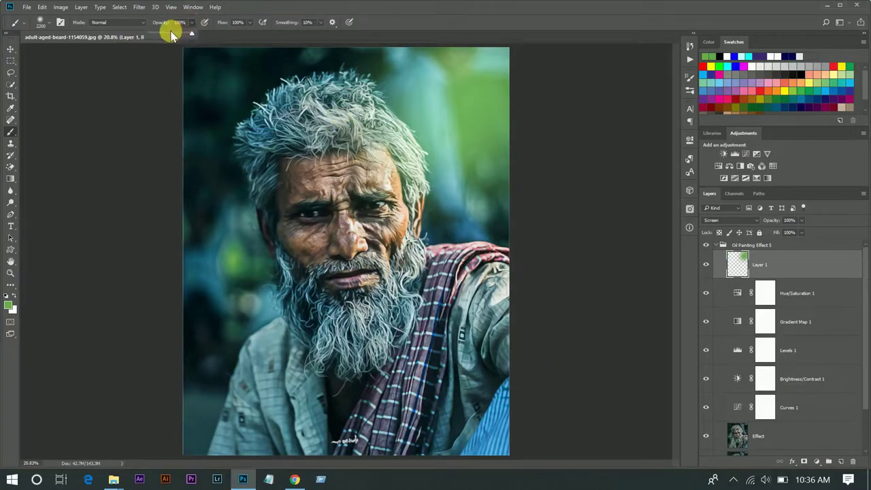
text(30)
drag(181, 91, 307, 86)
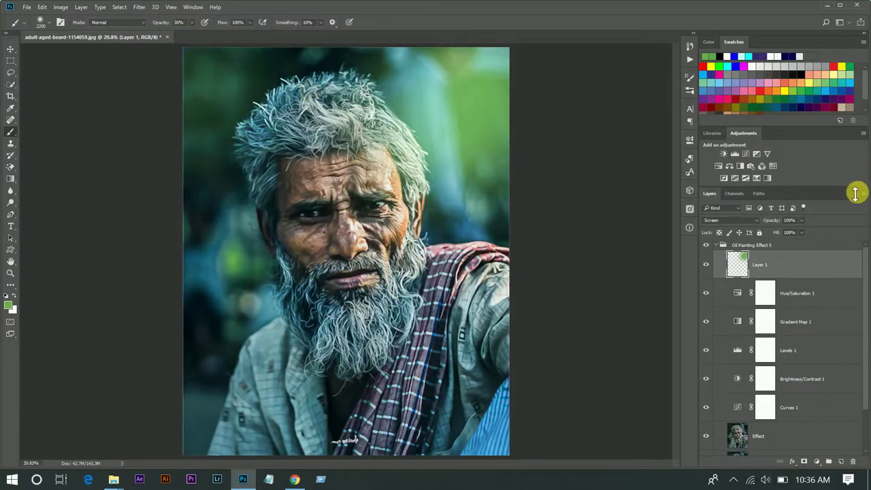
click(716, 80)
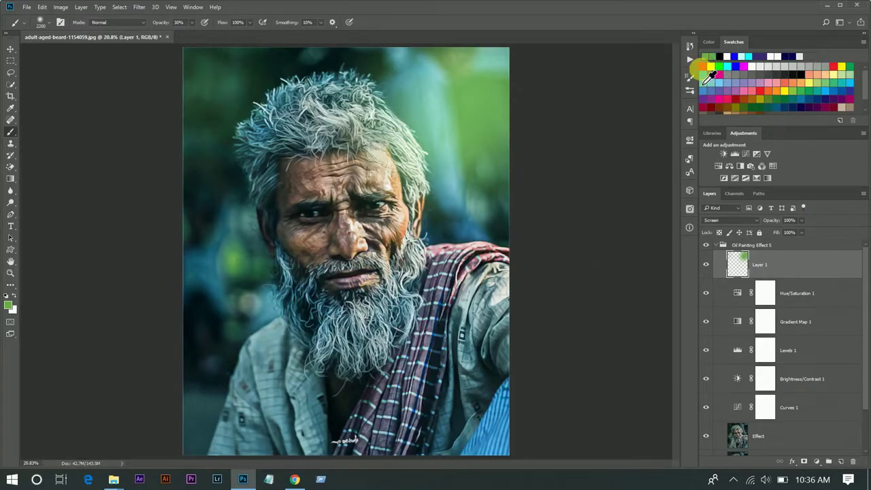
click(704, 66)
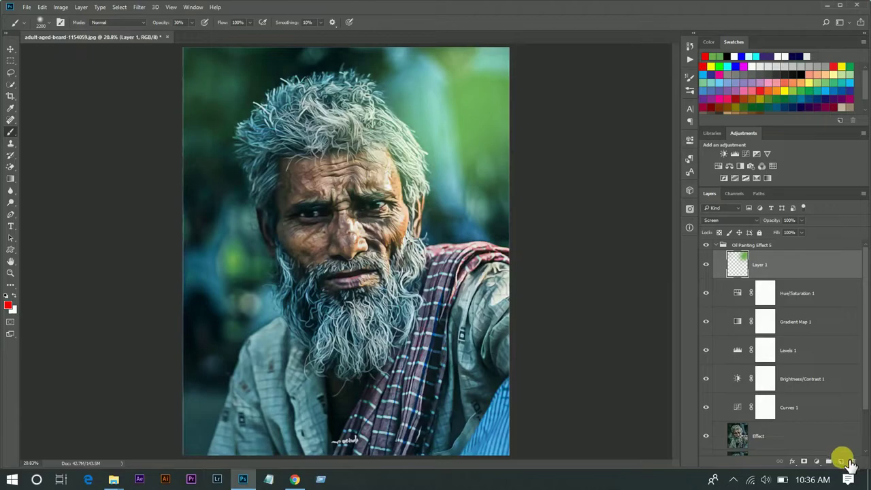
Step: Add Screen-mode Layer 2 and paint a soft red glow over the scarf and shoulder
click(844, 461)
click(728, 220)
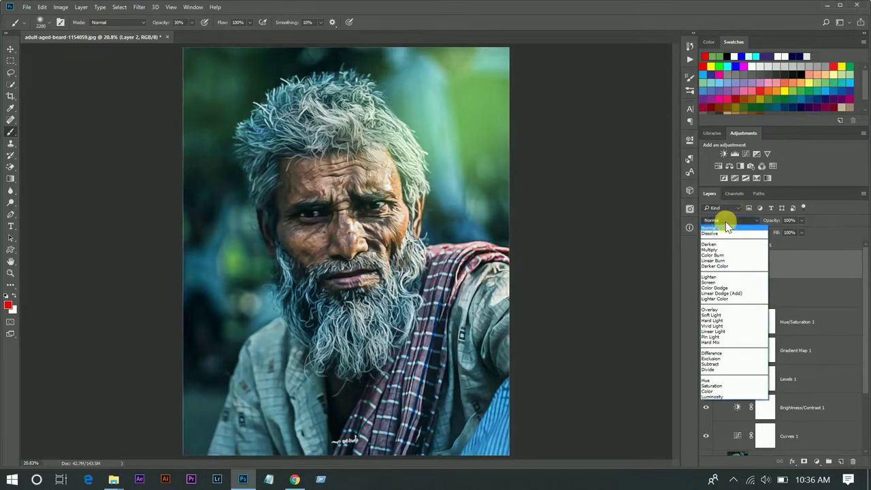
click(714, 282)
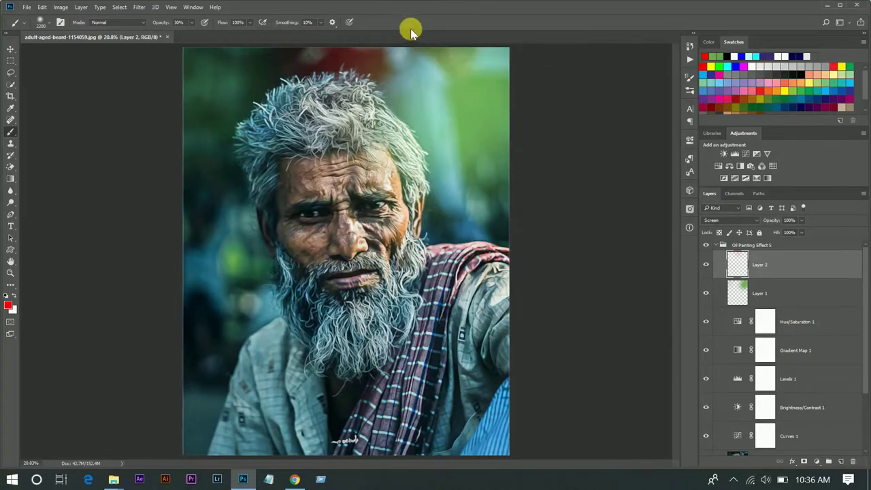
click(405, 65)
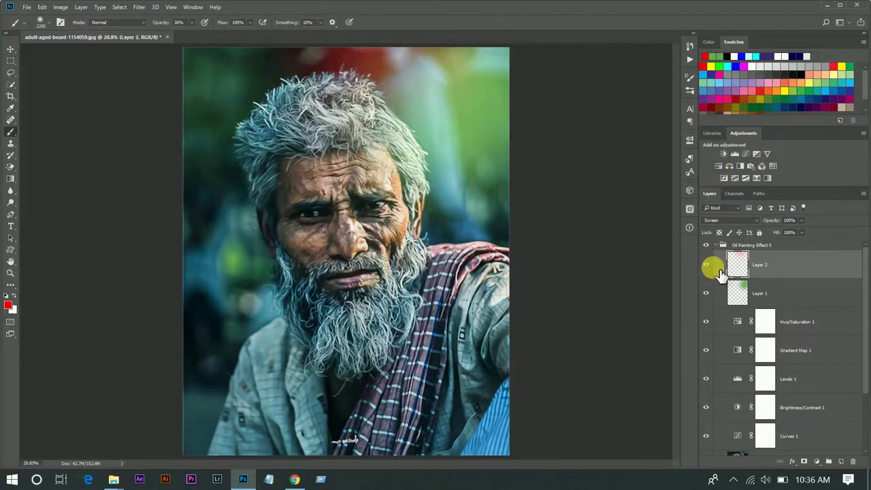
key(ctrl+z)
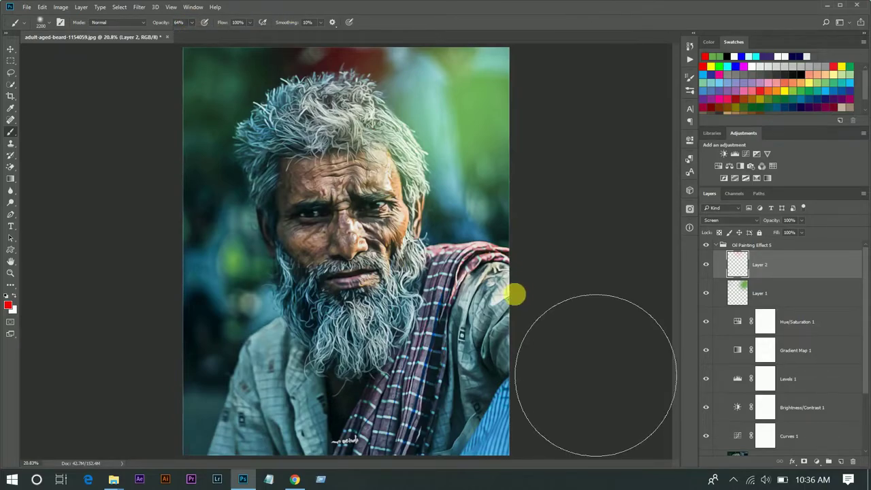
click(491, 273)
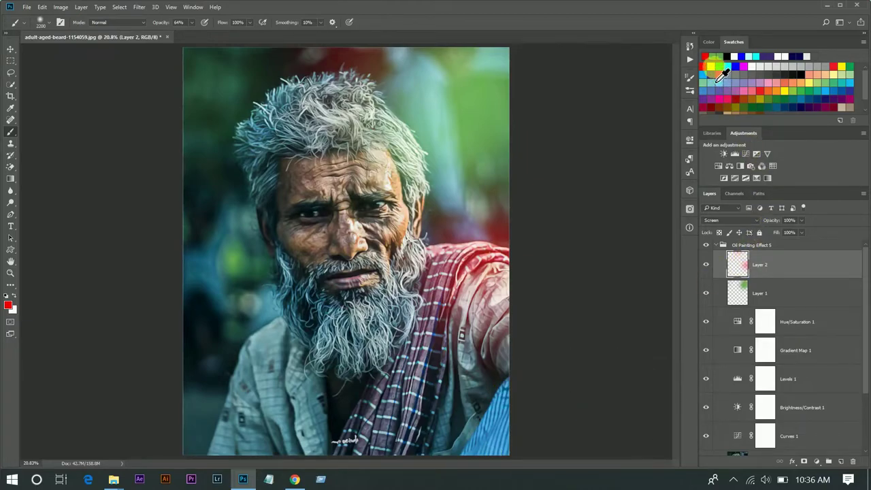
Step: Add Screen-mode Layer 3 and paint a soft yellow glow in the lower-left corner
click(840, 462)
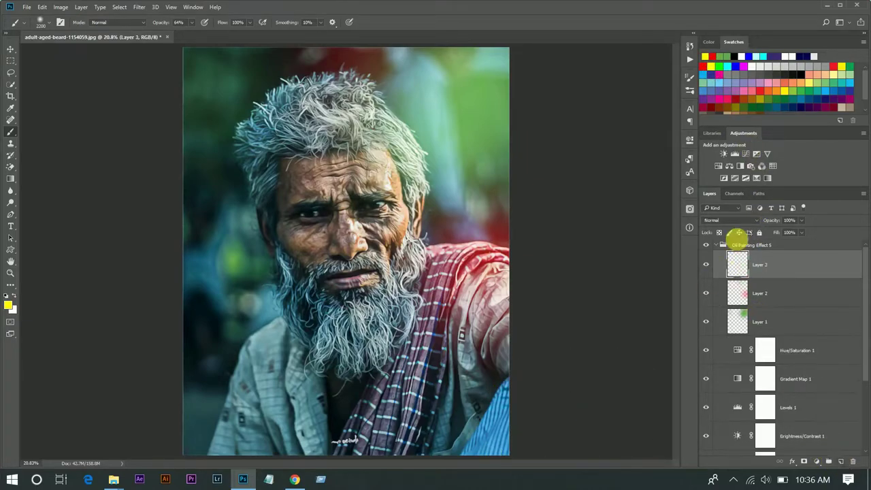
click(730, 219)
click(707, 281)
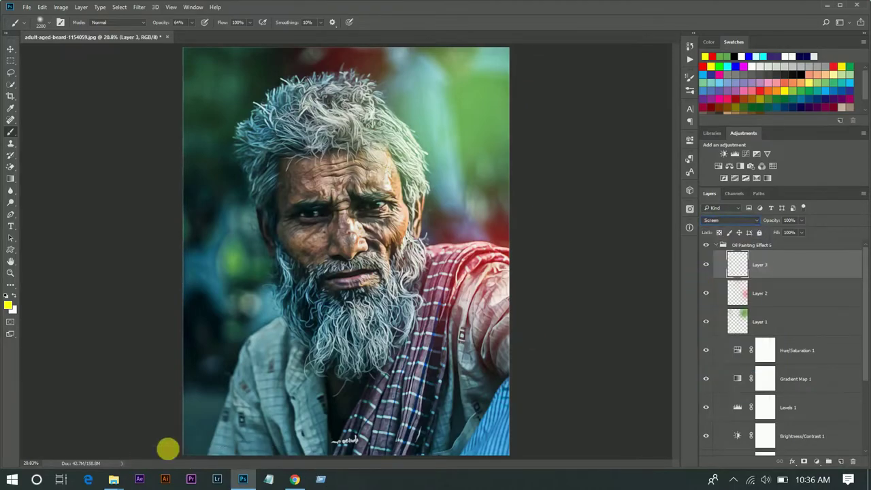
click(222, 420)
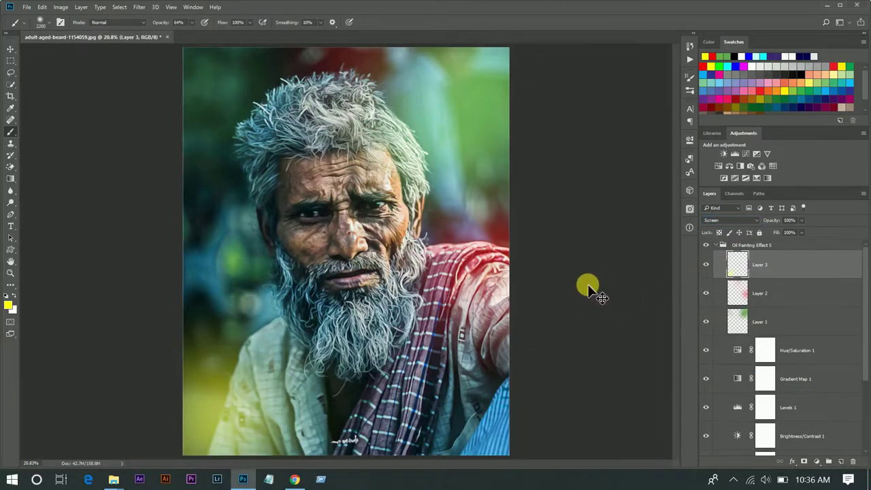
Step: Try Soft Light, Lighten, Multiply and Overlay on the yellow layer, then delete it
click(724, 220)
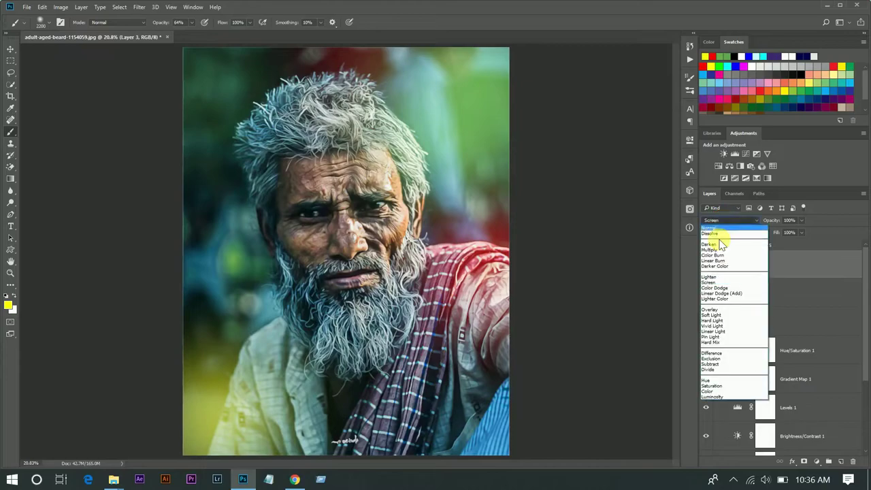
click(711, 315)
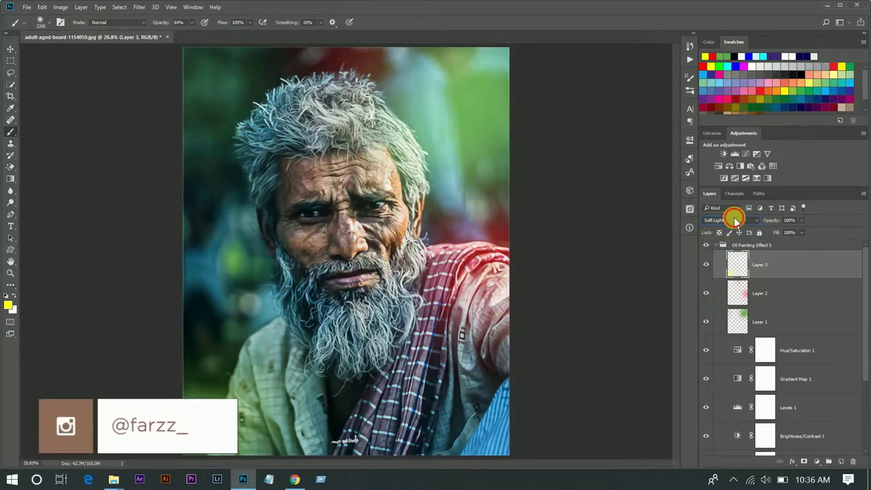
click(736, 220)
click(708, 273)
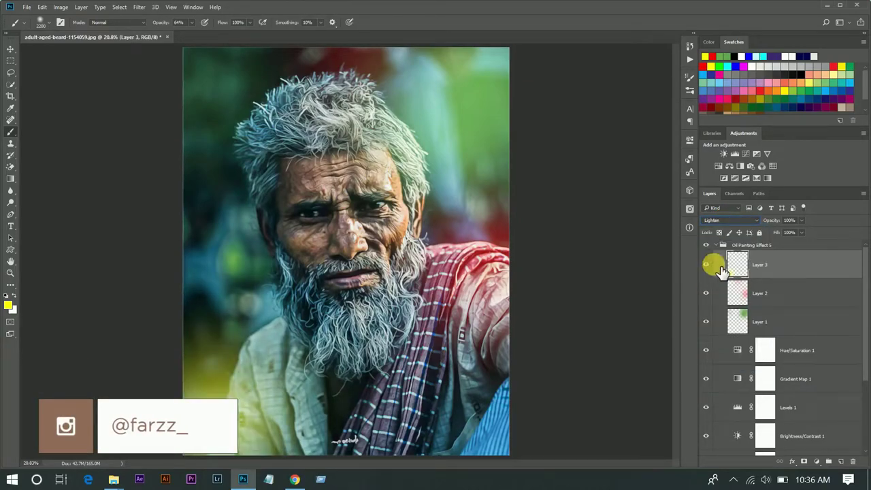
click(729, 222)
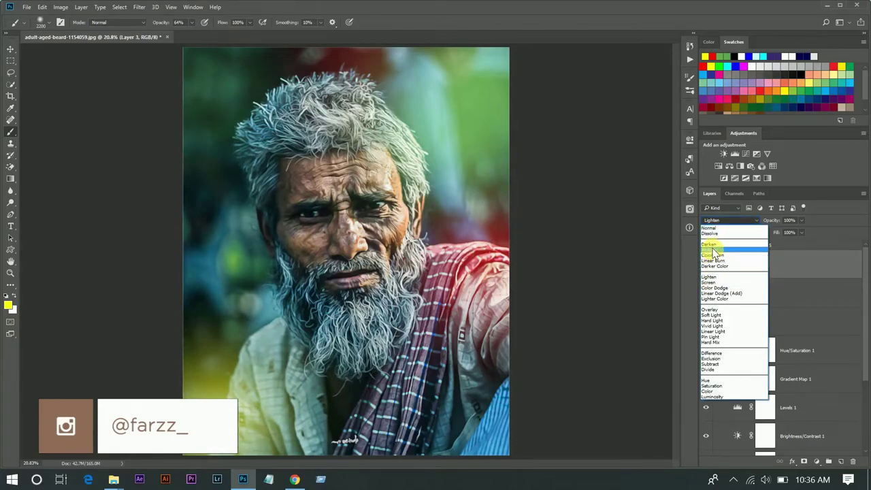
click(713, 250)
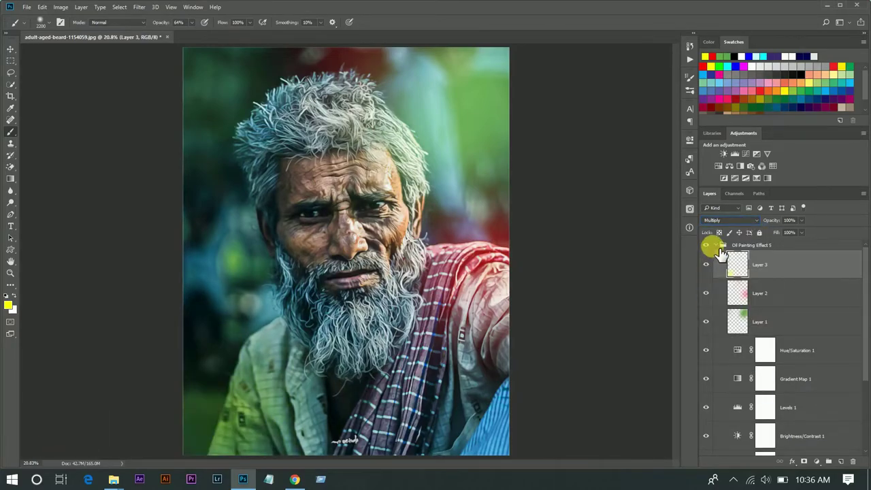
click(727, 222)
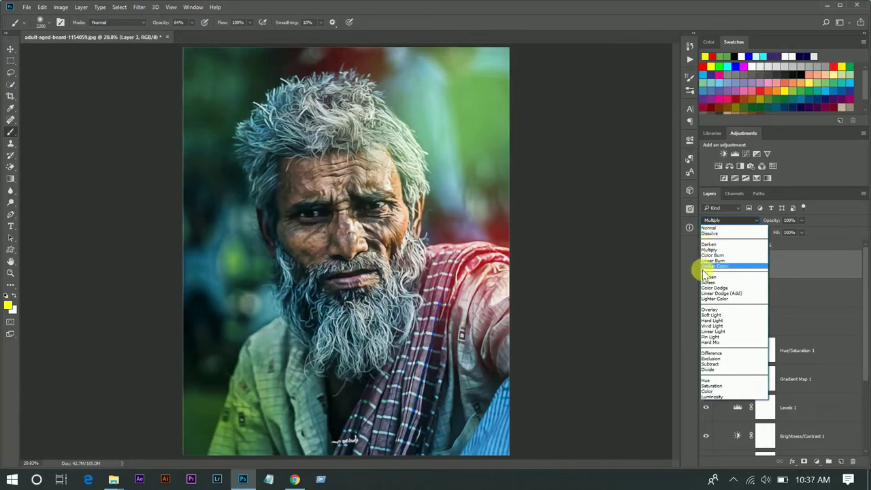
click(710, 310)
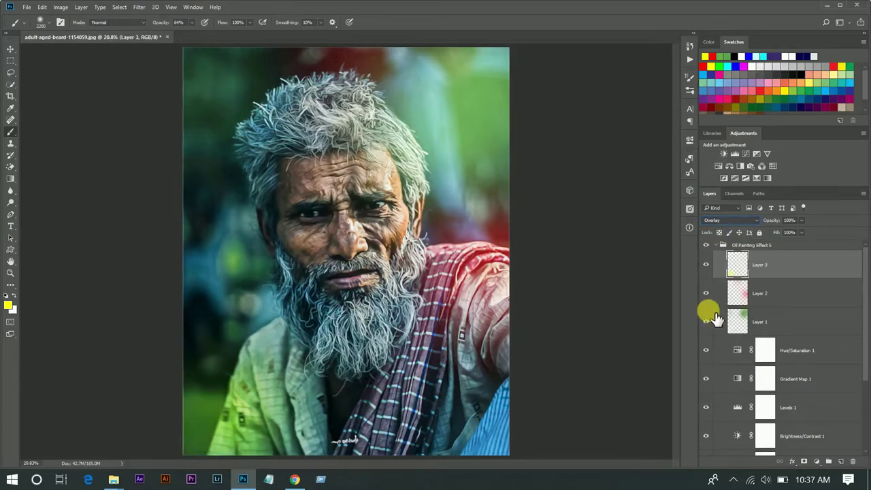
click(853, 463)
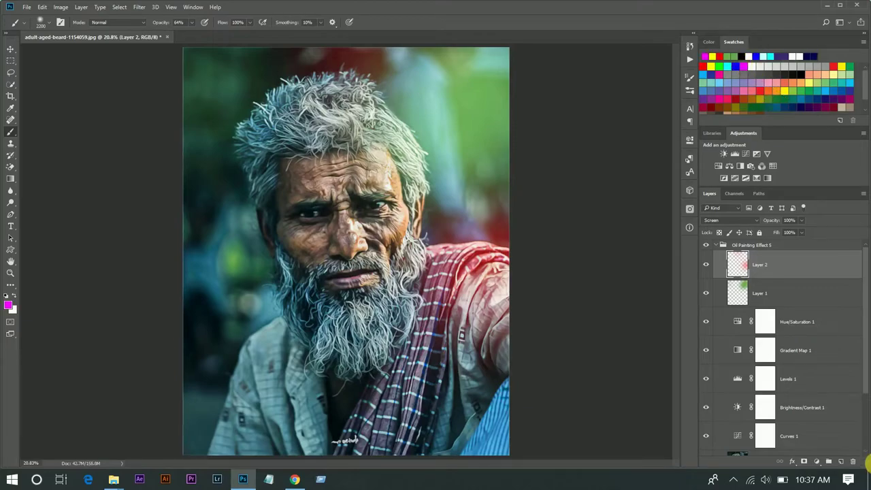
Step: Add Layer 3 with a magenta dab at the bottom, Screen blending at 34% opacity
click(842, 461)
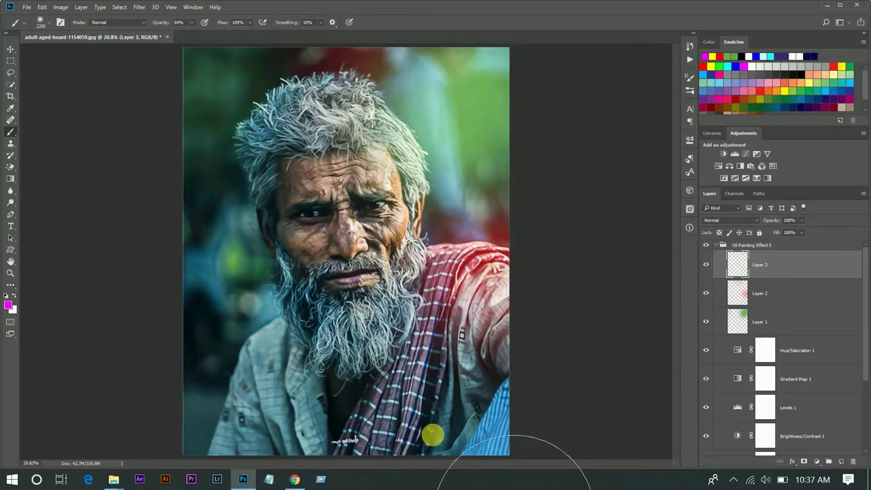
click(433, 435)
click(732, 221)
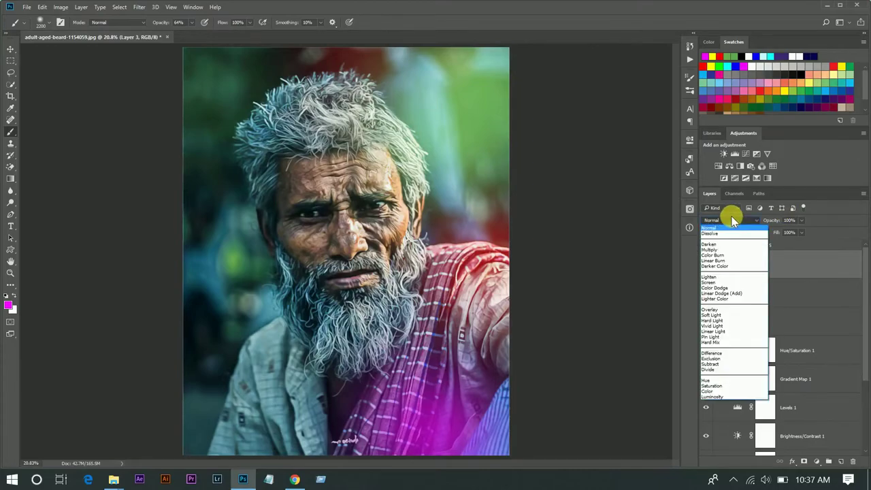
click(718, 283)
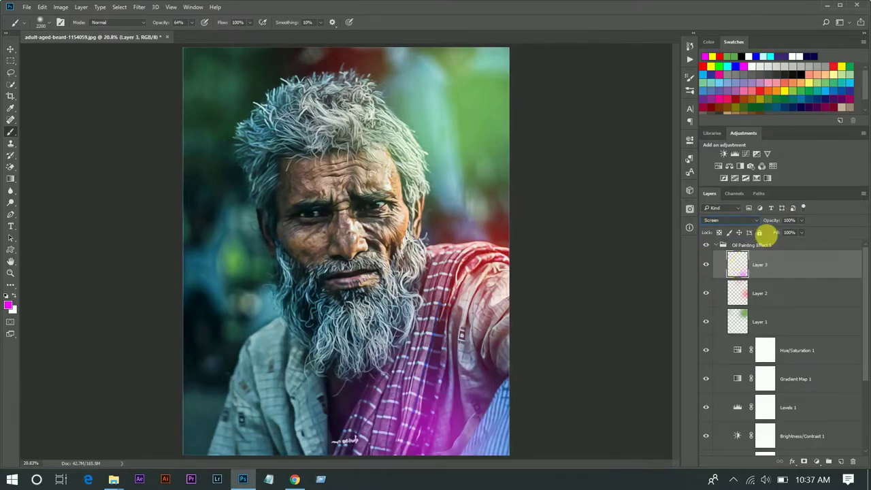
drag(770, 234, 767, 234)
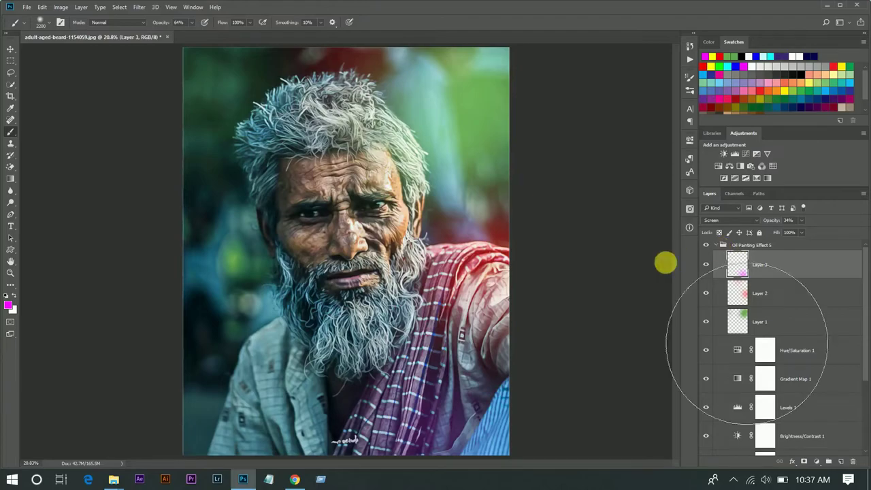
key(ctrl+minus)
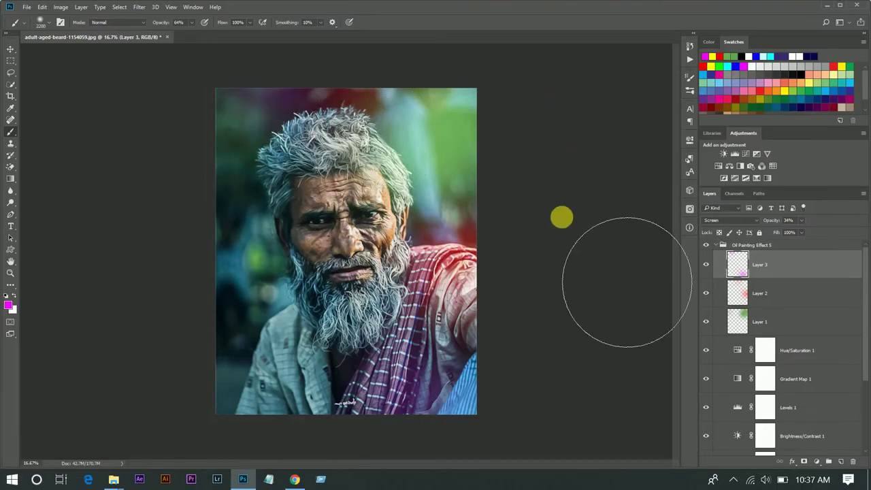
Step: Brush magenta over the bottom-left corner, then toggle the Oil Painting Effect 5 group to compare
drag(232, 409, 238, 418)
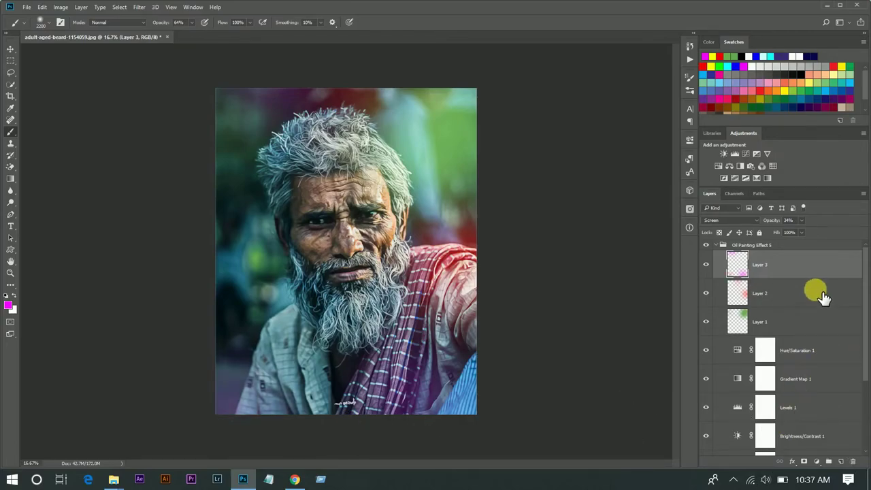
scroll(822, 294, down, 1)
scroll(822, 294, down, 1)
scroll(823, 294, down, 1)
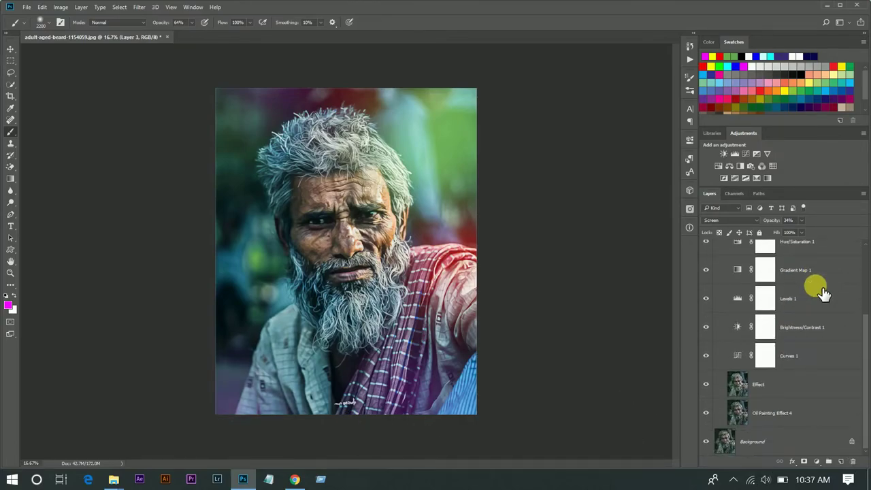
scroll(822, 294, down, 1)
scroll(822, 293, up, 2)
scroll(823, 293, up, 2)
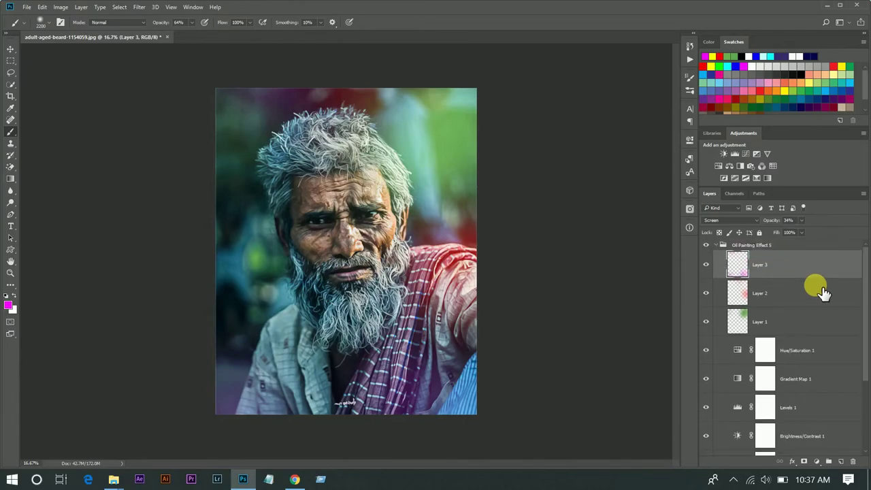
click(706, 245)
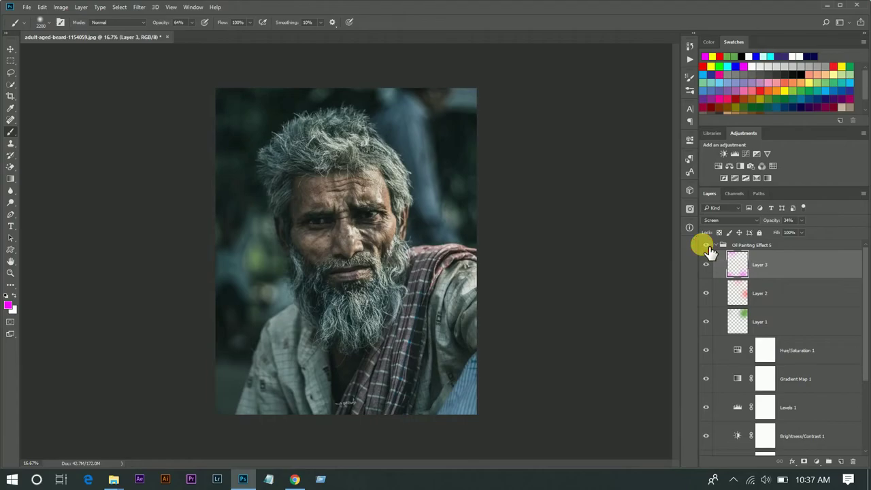
click(706, 246)
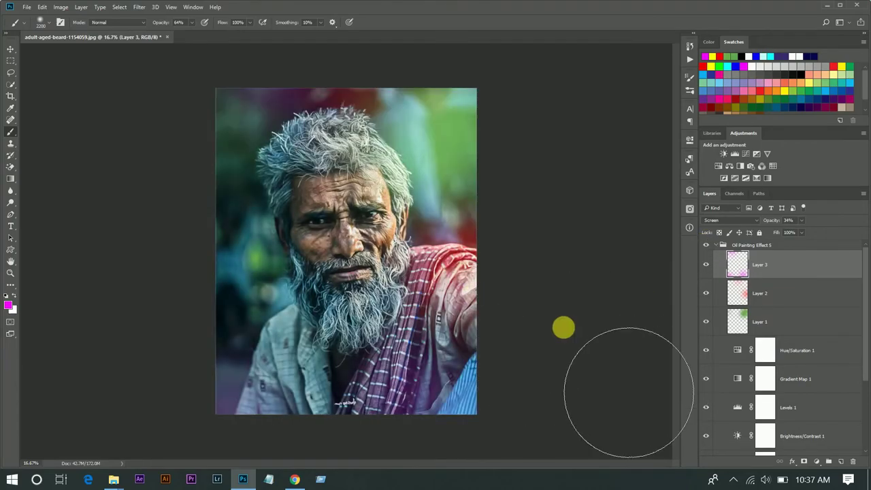